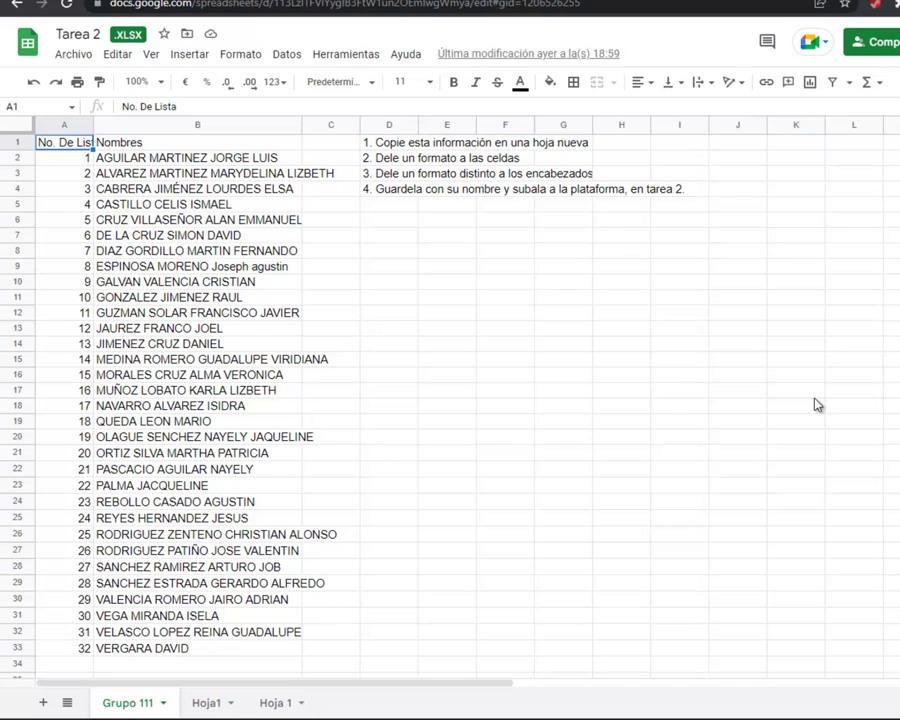
Add a blank sheet, and copy the list A1:B33 from Grupo 111 with its column B fitted to the contents
{"action": "left_click", "coordinate": [44, 705]}
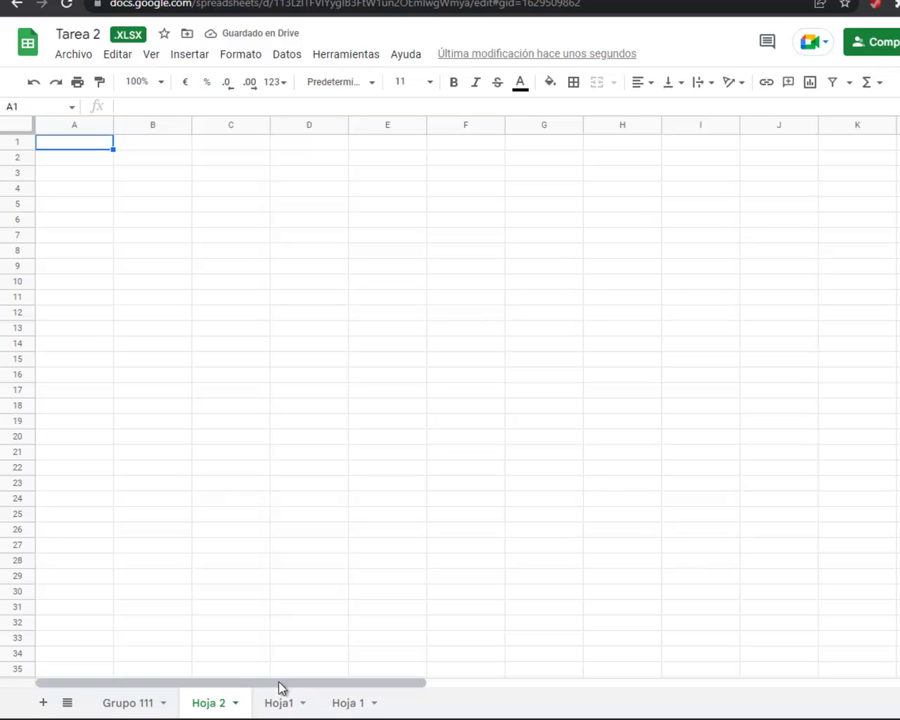
{"action": "left_click", "coordinate": [147, 710]}
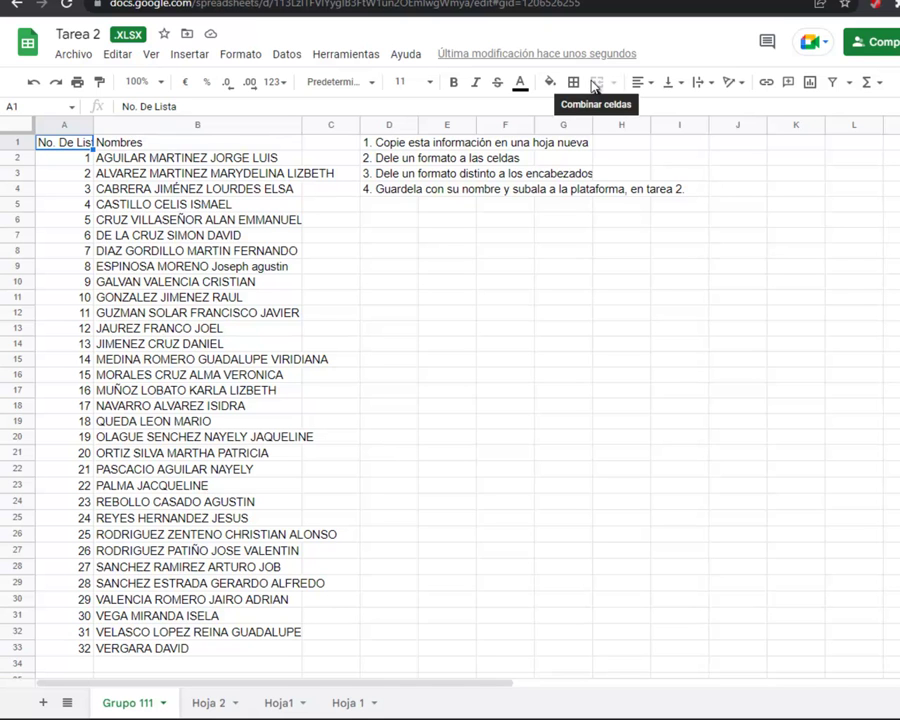
{"action": "key", "text": "shift+Right"}
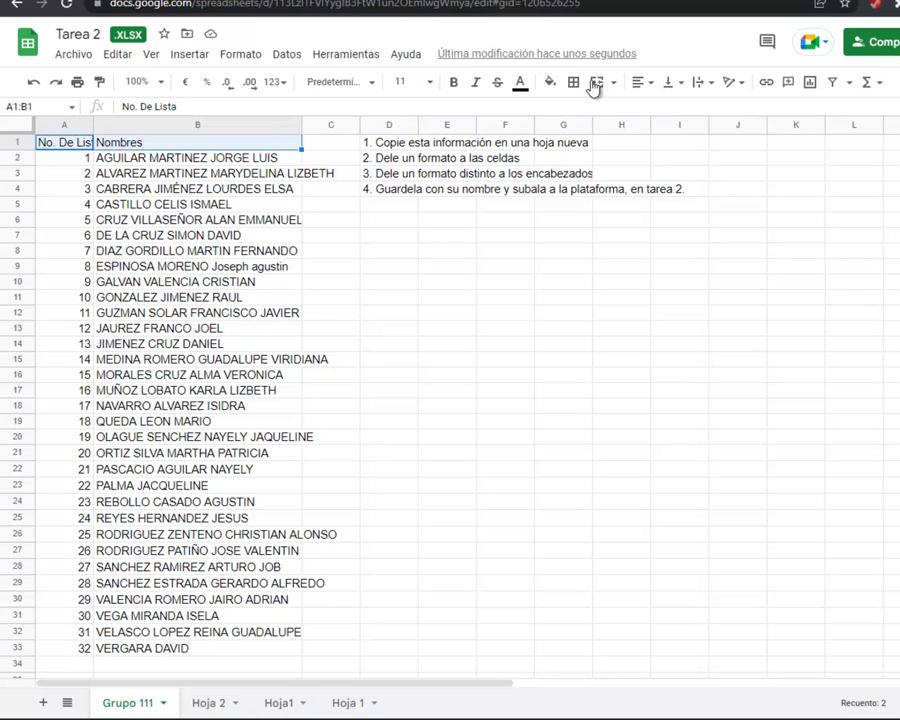
{"action": "key", "text": "ctrl+shift+Down"}
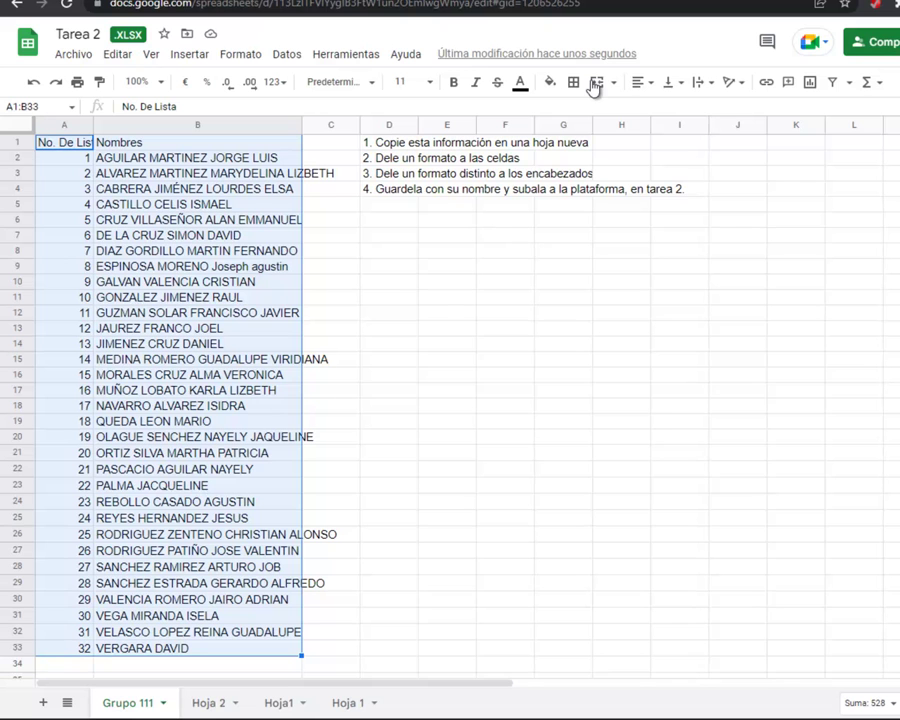
{"action": "double_click", "coordinate": [299, 122]}
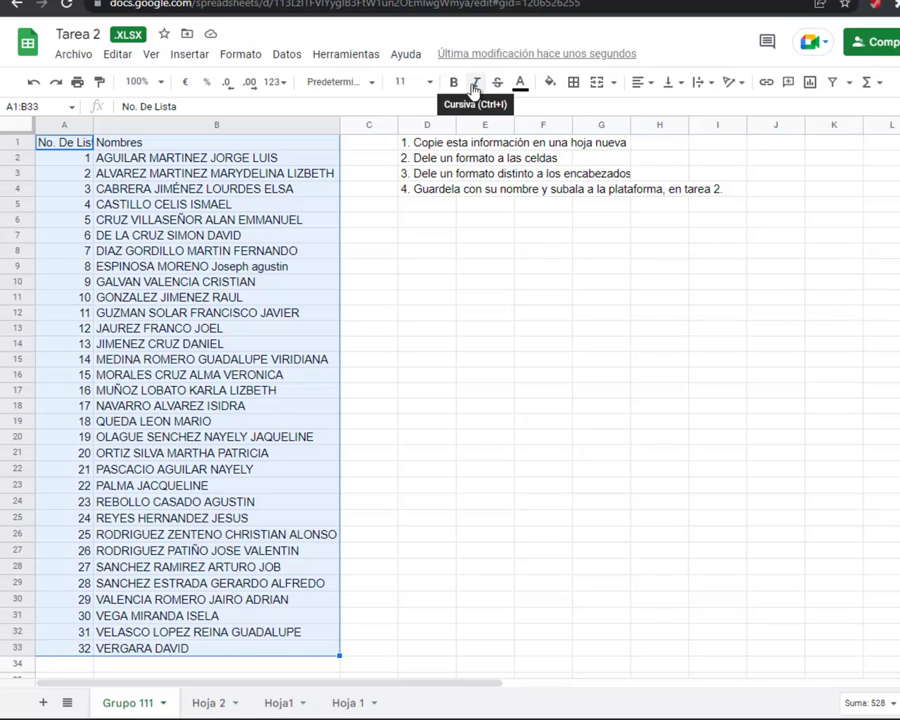
{"action": "left_click", "coordinate": [118, 55]}
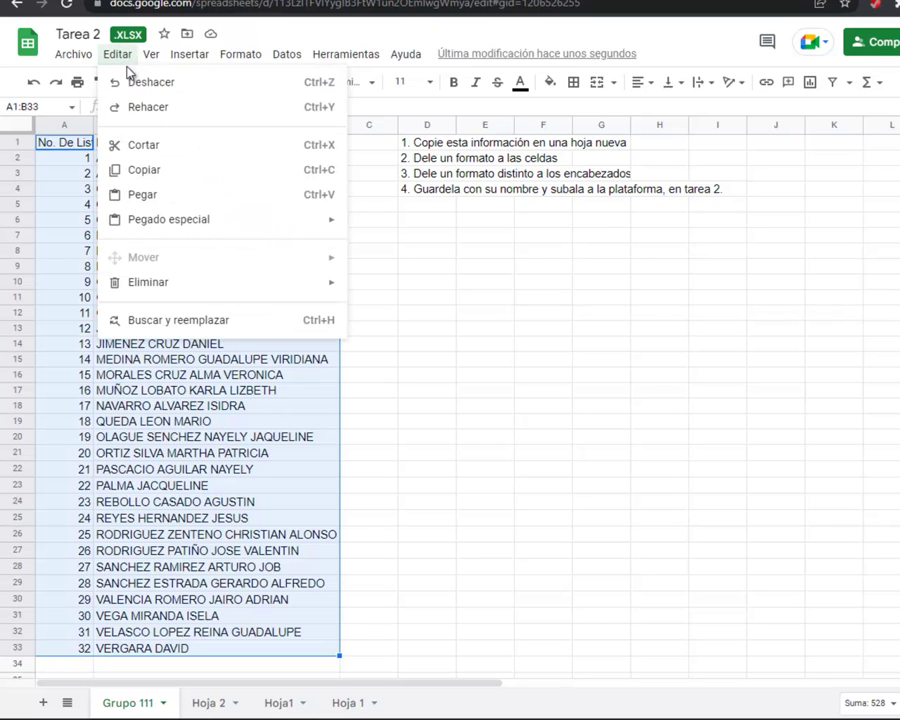
{"action": "left_click", "coordinate": [143, 170]}
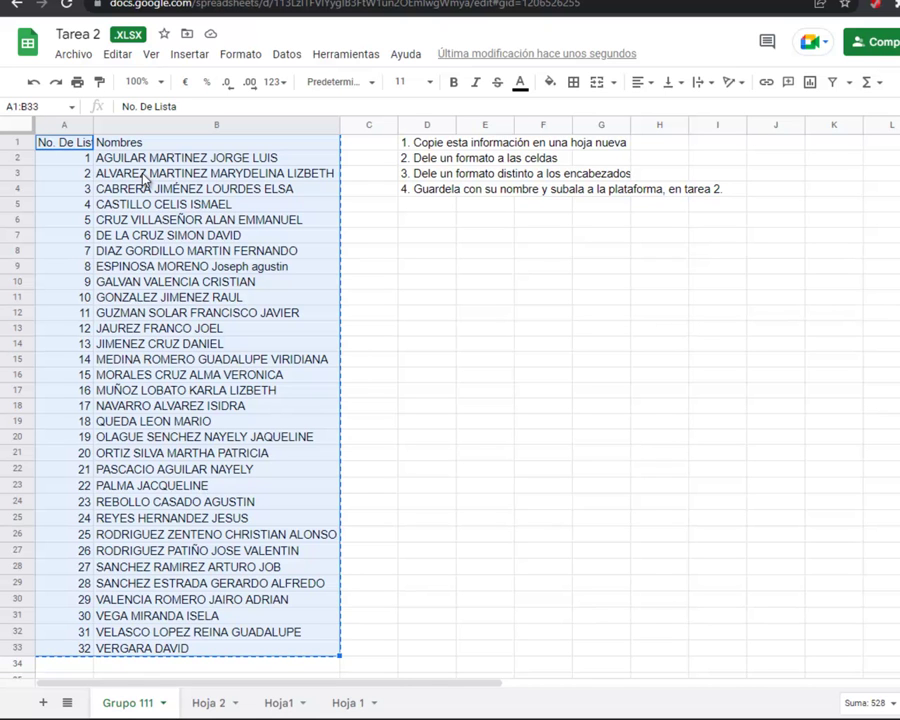
Paste the copied list at A1 of Hoja 2 and fit column B to its contents
{"action": "left_click", "coordinate": [218, 704]}
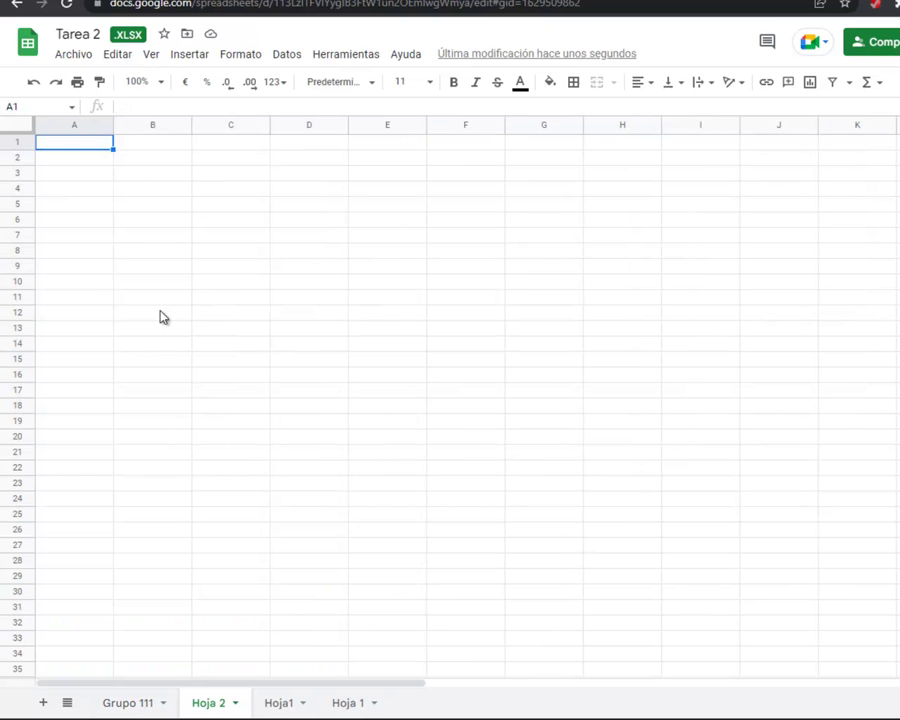
{"action": "left_click", "coordinate": [118, 55]}
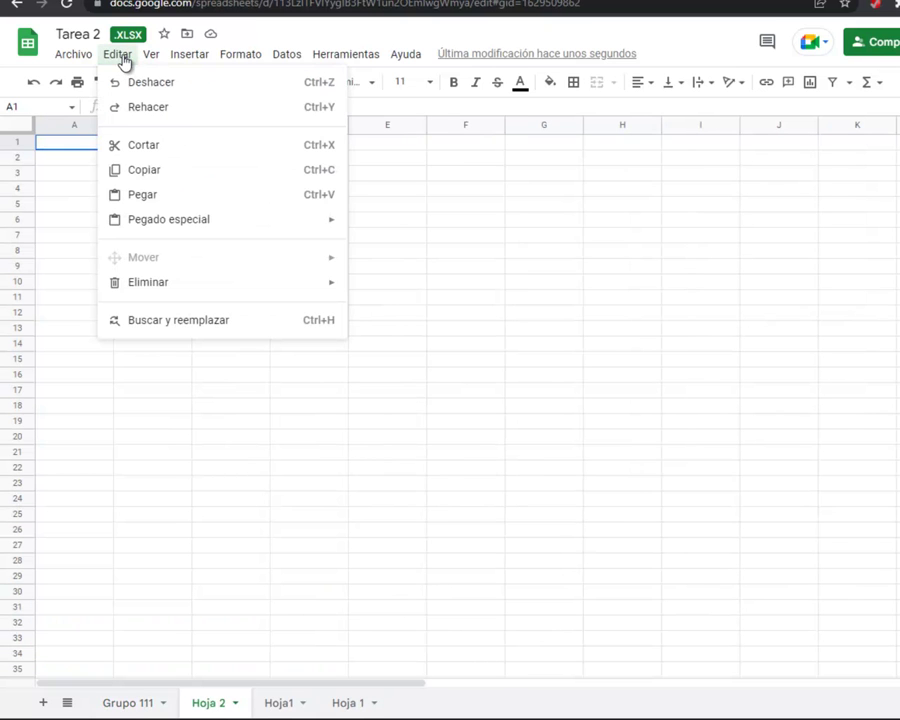
{"action": "left_click", "coordinate": [134, 196]}
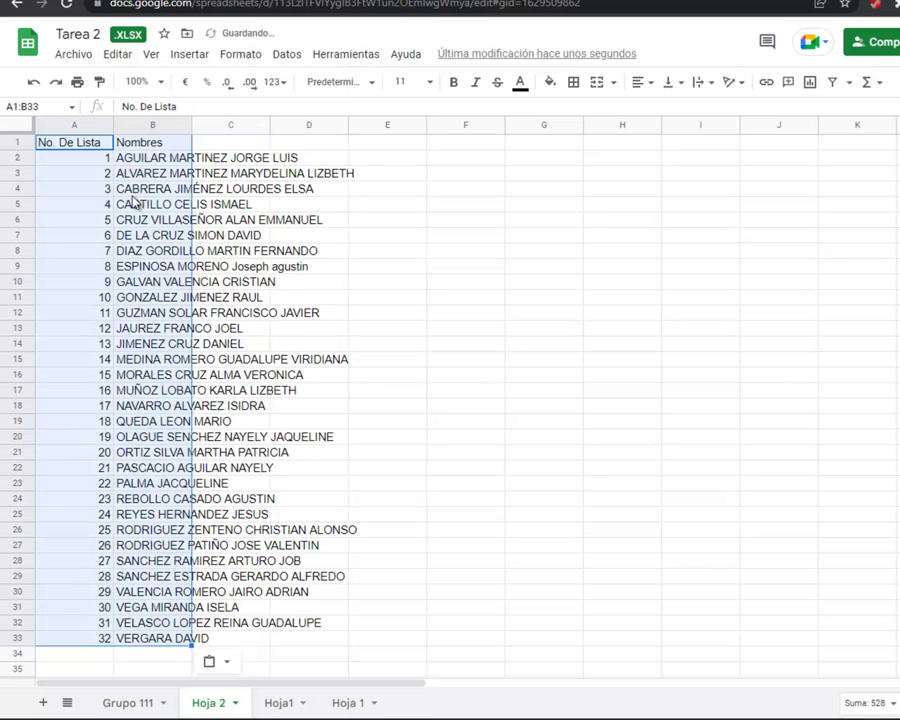
{"action": "double_click", "coordinate": [192, 125]}
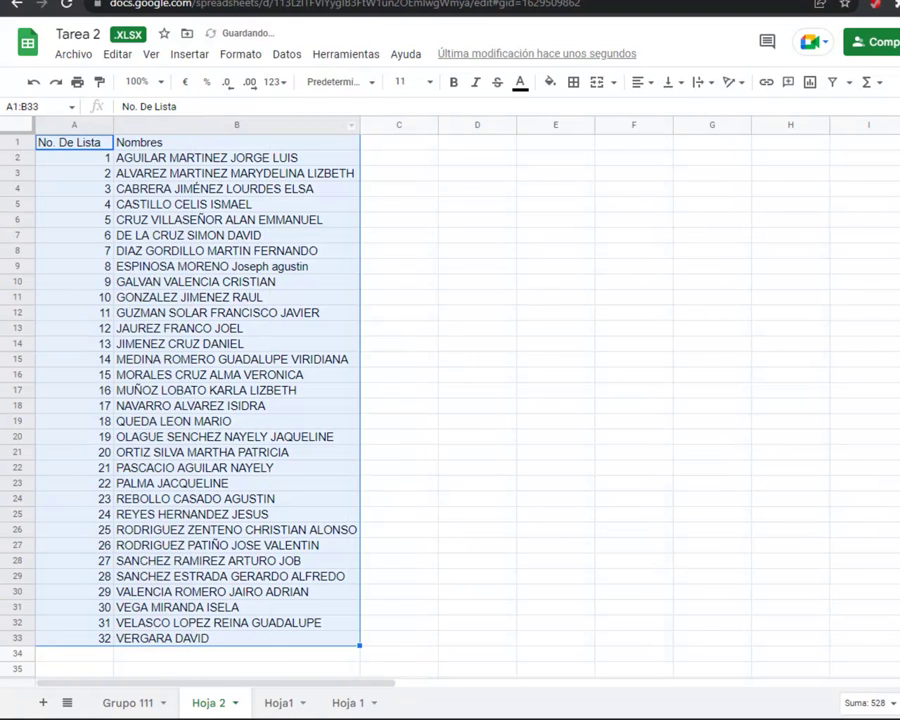
Apply alternating colours to A1:B33 on Hoja 2, using the preset style with a teal header and light teal bands
{"action": "left_click", "coordinate": [136, 704]}
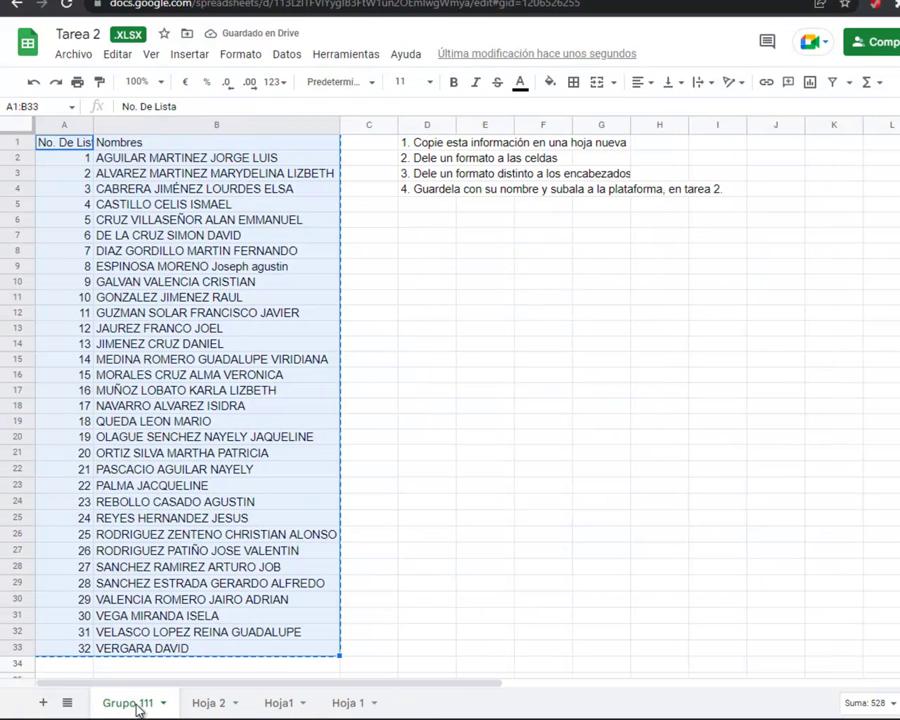
{"action": "left_click", "coordinate": [201, 703]}
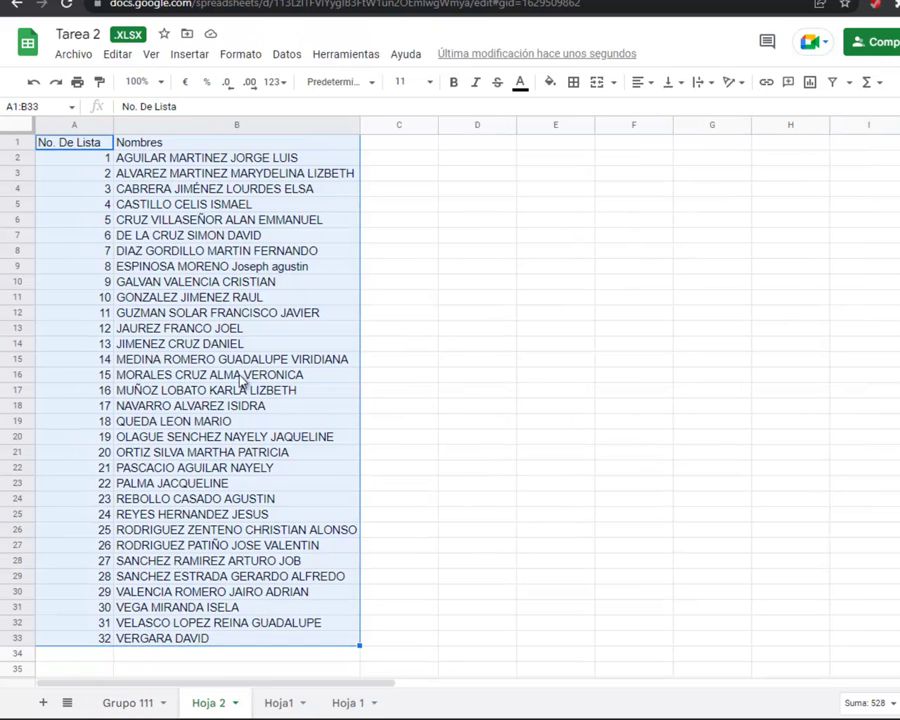
{"action": "left_click", "coordinate": [241, 55]}
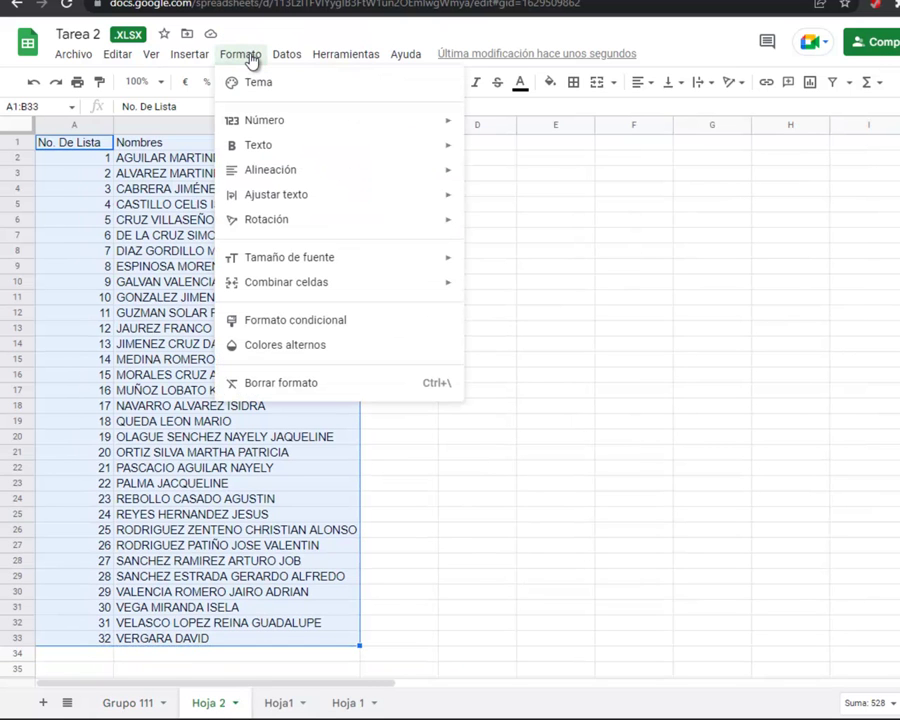
{"action": "mouse_move", "coordinate": [258, 121]}
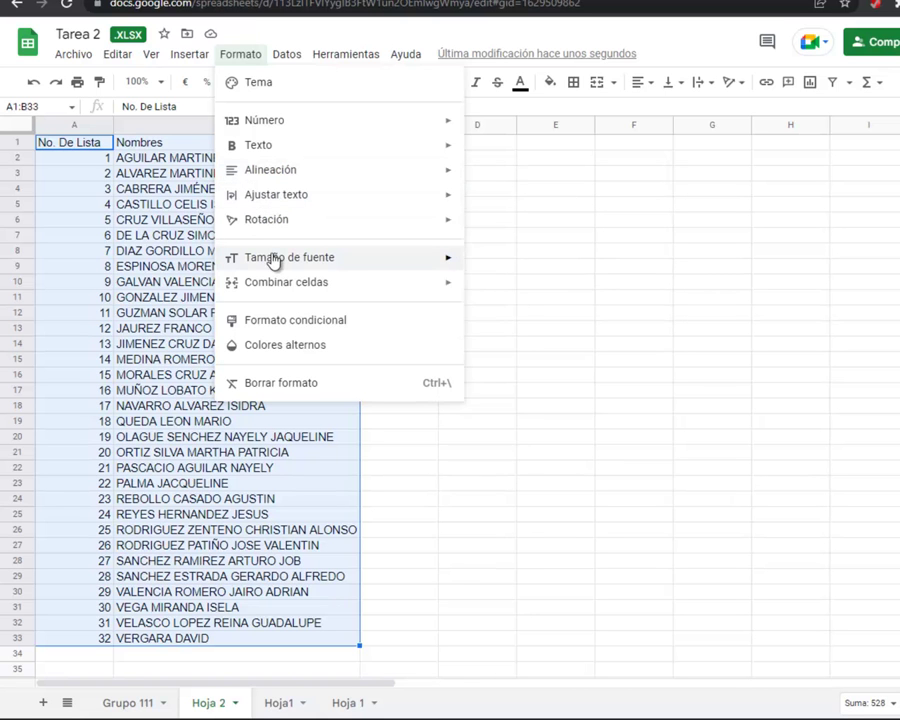
{"action": "left_click", "coordinate": [275, 348]}
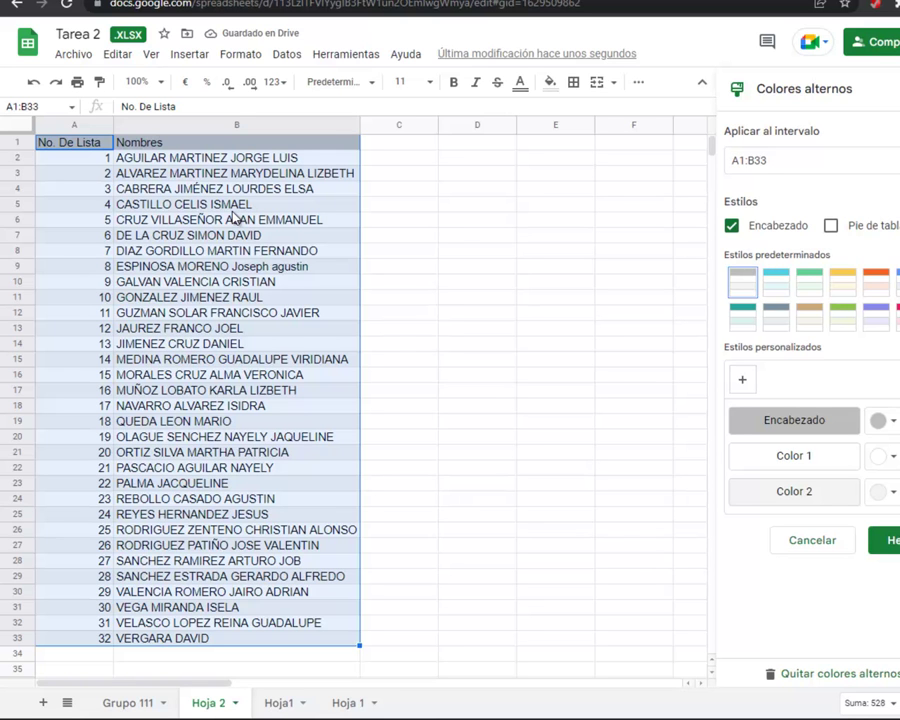
{"action": "left_click", "coordinate": [779, 287]}
{"action": "left_click", "coordinate": [814, 296]}
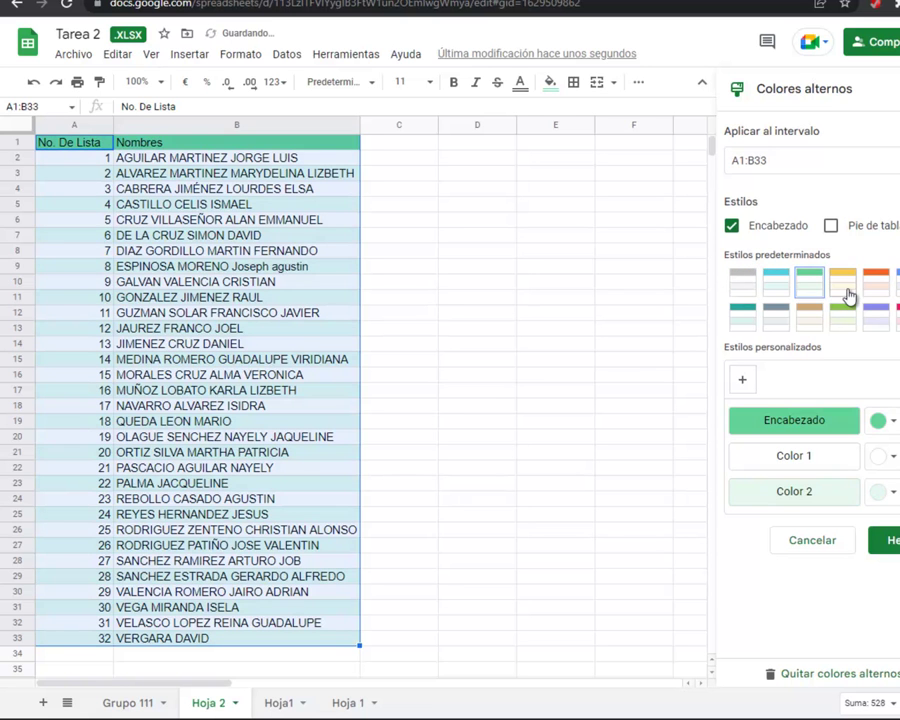
{"action": "left_click", "coordinate": [843, 283]}
{"action": "left_click", "coordinate": [876, 281]}
{"action": "left_click", "coordinate": [897, 283]}
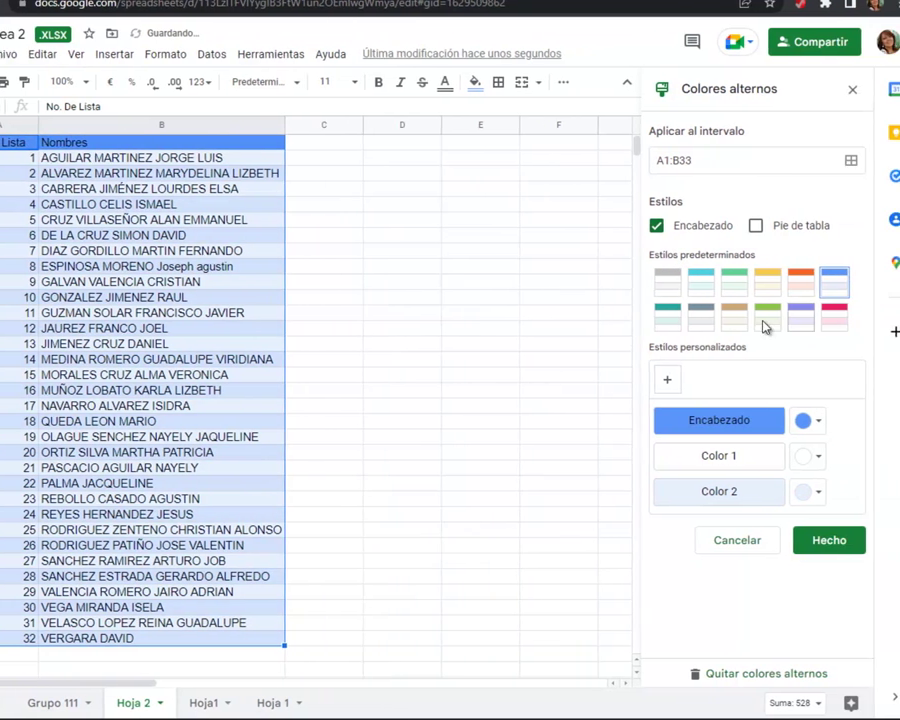
{"action": "left_click", "coordinate": [671, 322]}
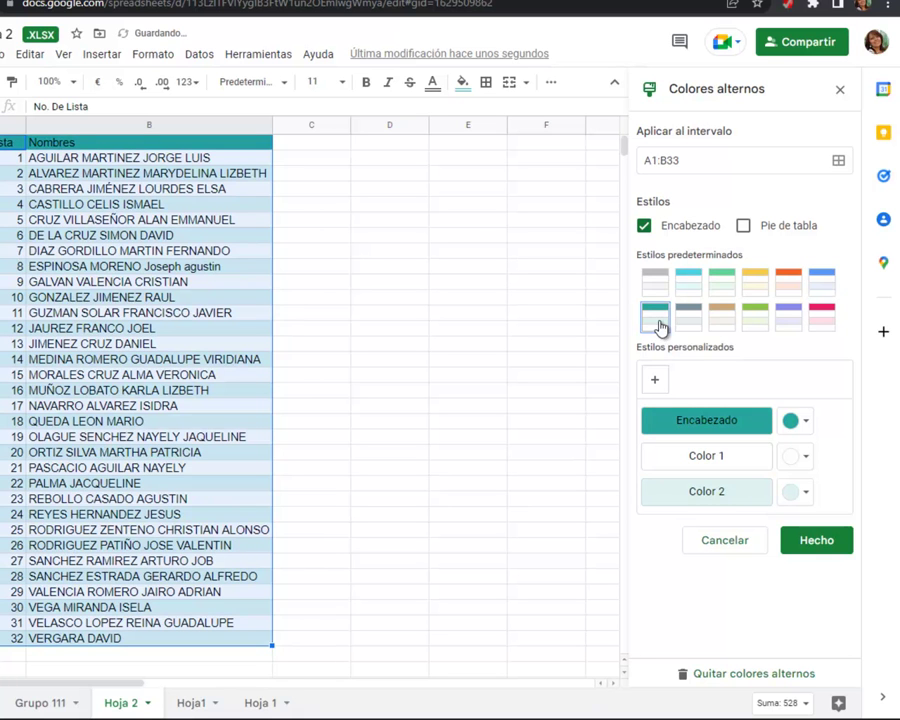
{"action": "left_click", "coordinate": [835, 549]}
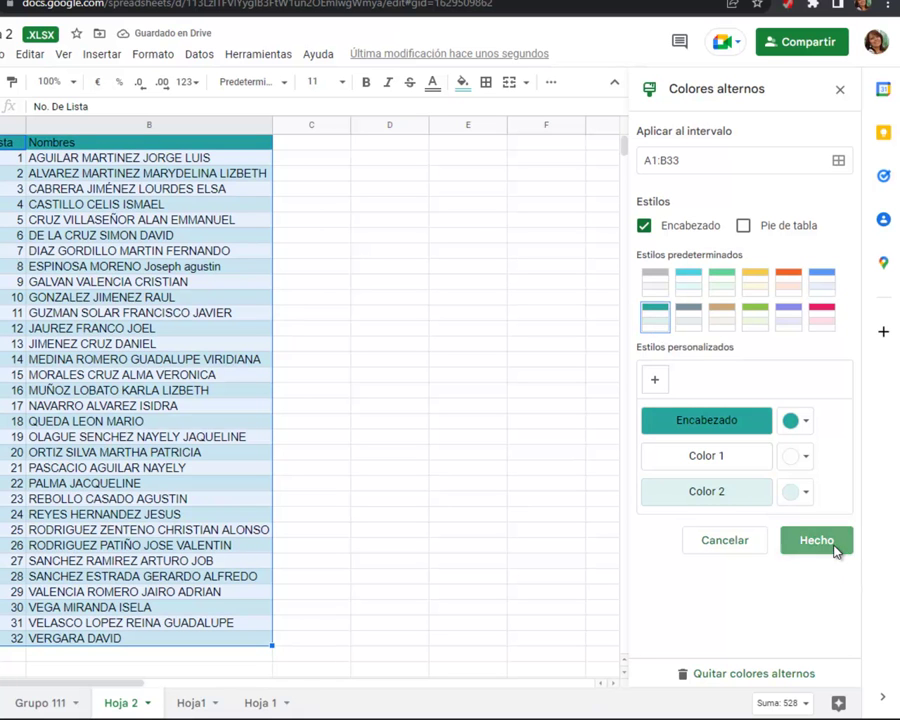
Review the task instructions on Grupo 111 and return to the formatted list on Hoja 2
{"action": "left_click", "coordinate": [50, 703]}
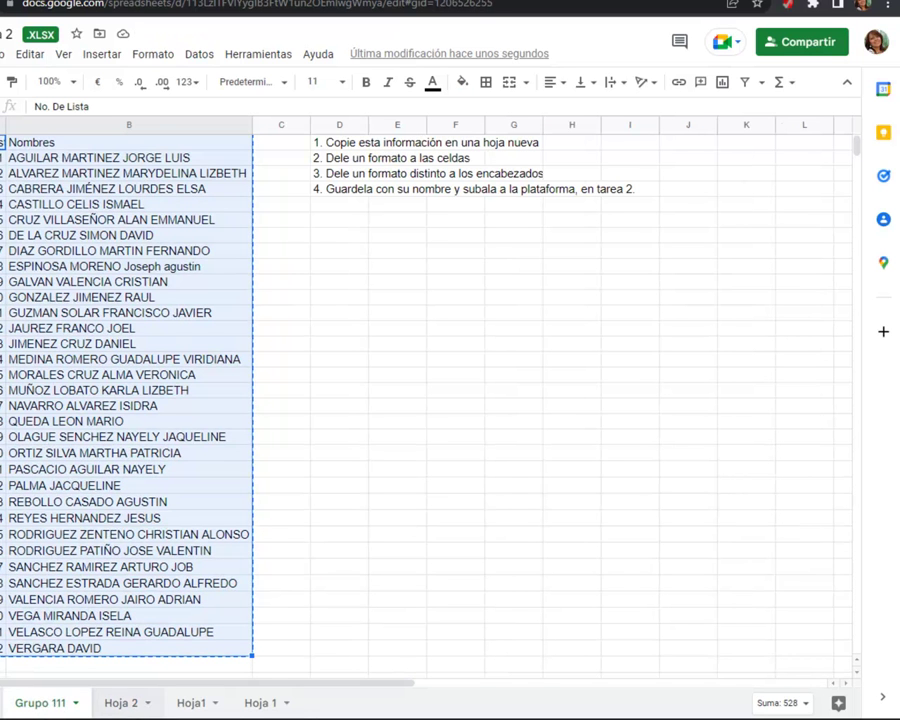
{"action": "left_click", "coordinate": [135, 706]}
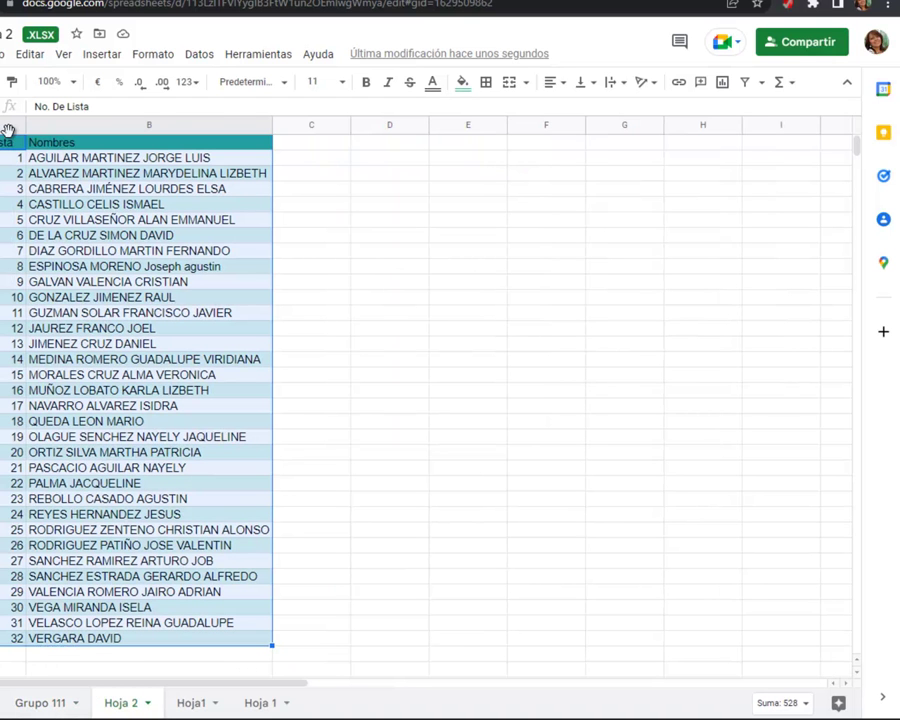
{"action": "key", "text": "ctrl+shift+Right"}
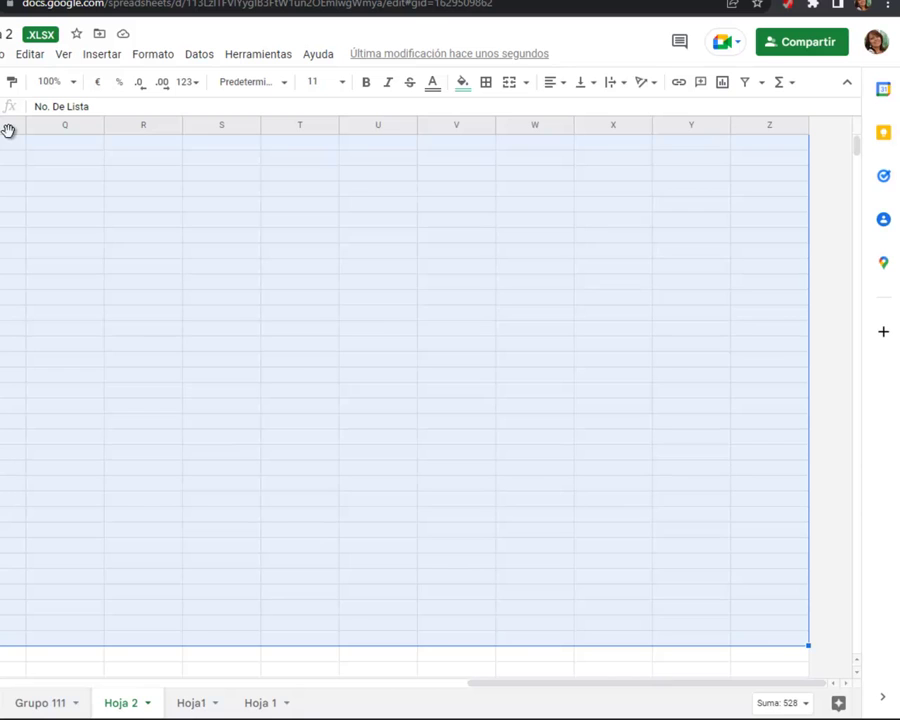
{"action": "key", "text": "ctrl+shift+Left"}
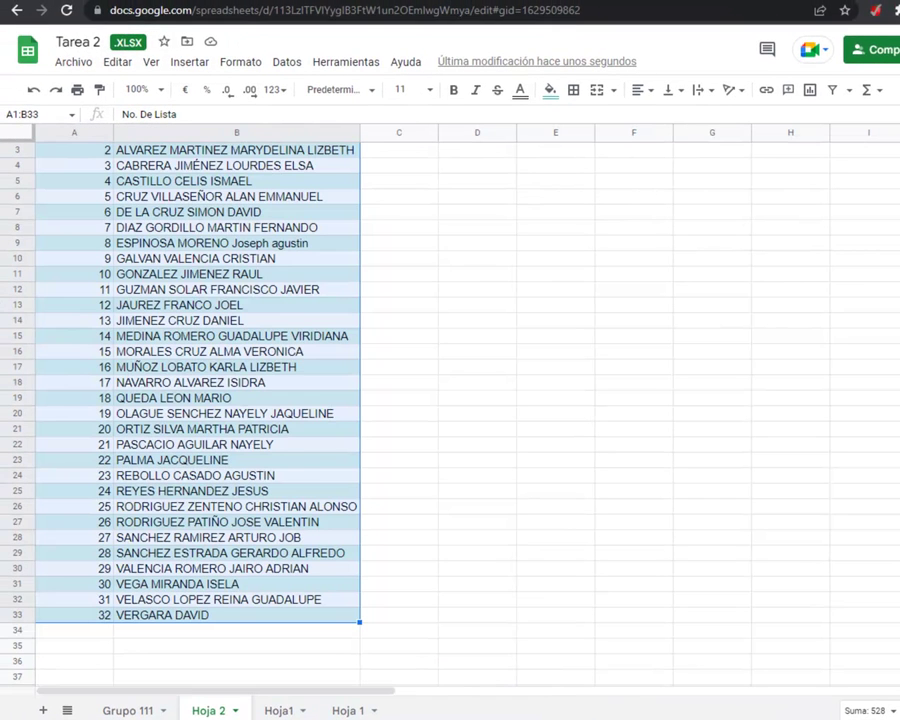
{"action": "scroll", "coordinate": [893, 133], "scroll_direction": "up", "scroll_amount": 1}
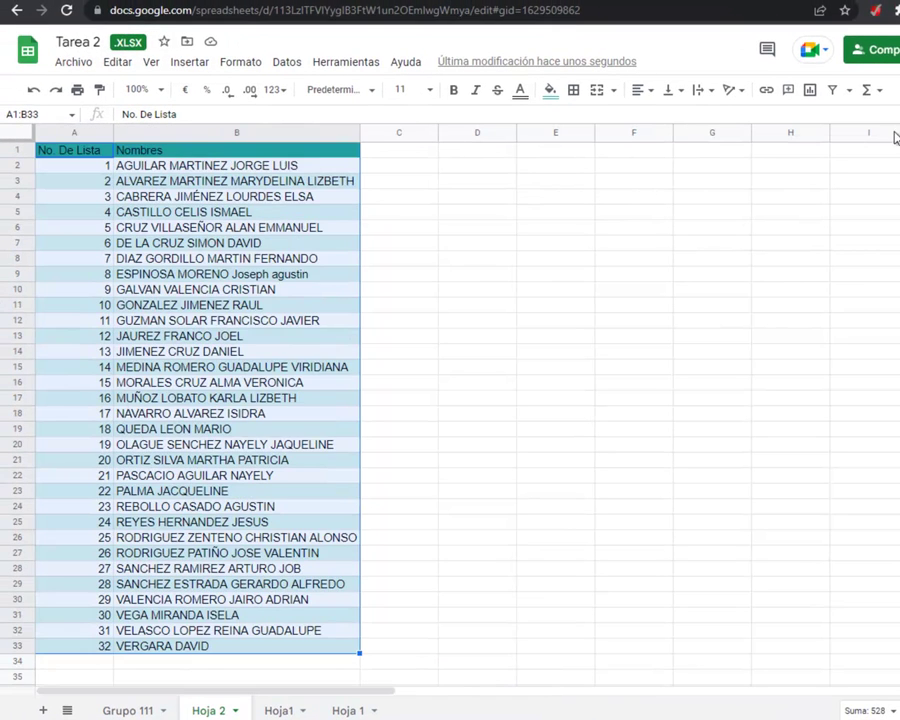
Format the header cells A1:B1 on Hoja 2 in bold and italic
{"action": "left_click", "coordinate": [134, 154]}
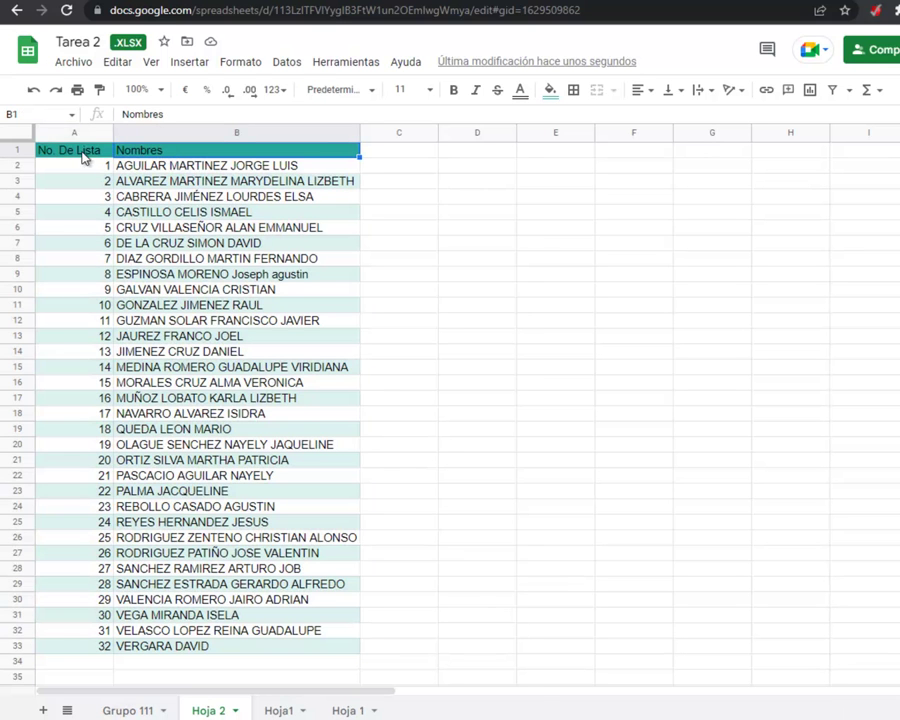
{"action": "left_click", "coordinate": [88, 152]}
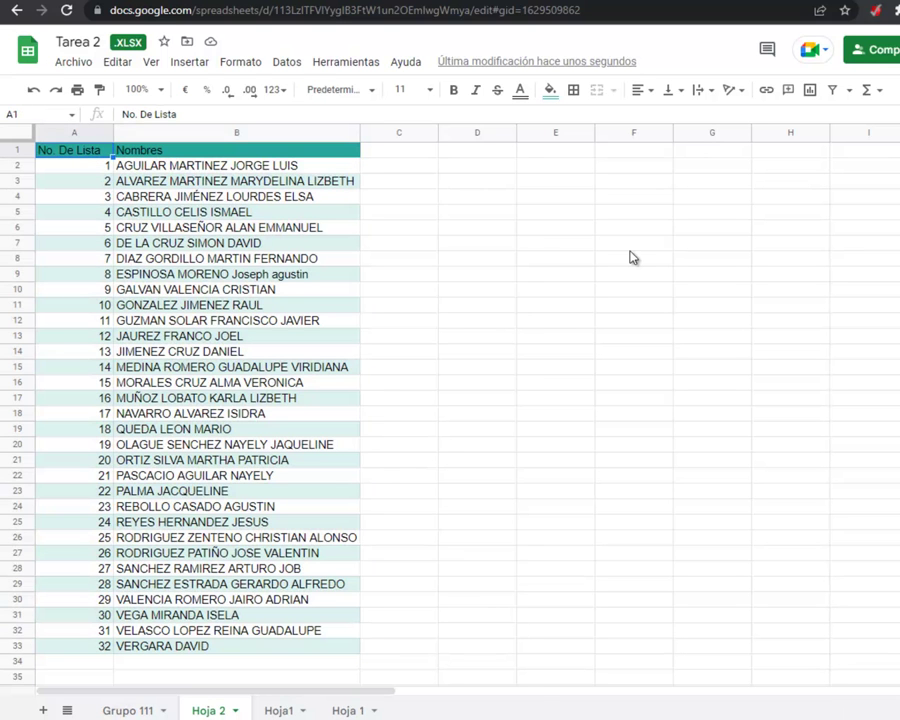
{"action": "key", "text": "shift+Right"}
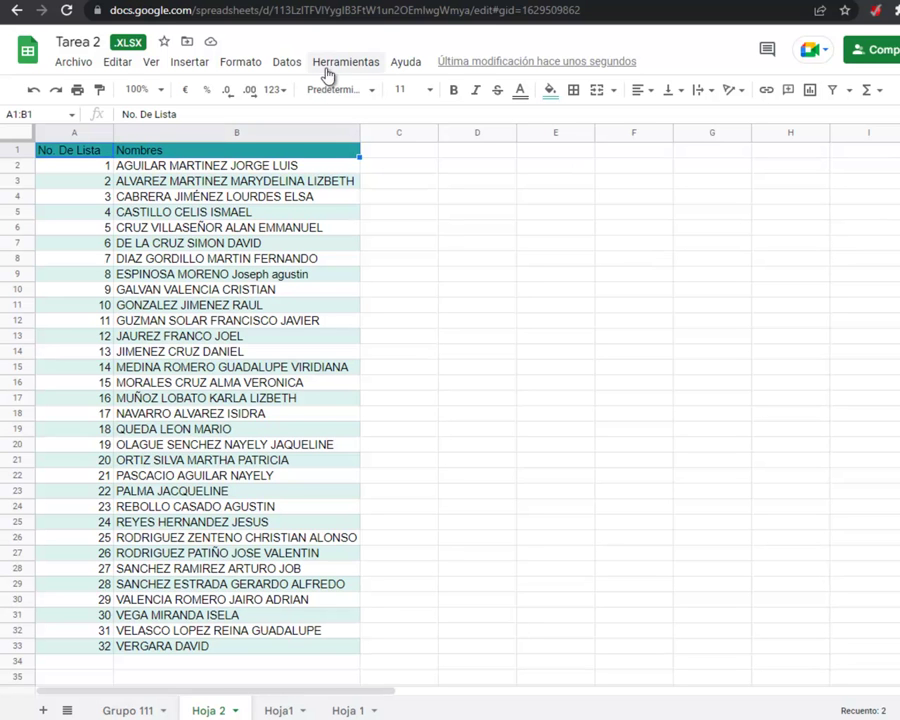
{"action": "left_click", "coordinate": [252, 66]}
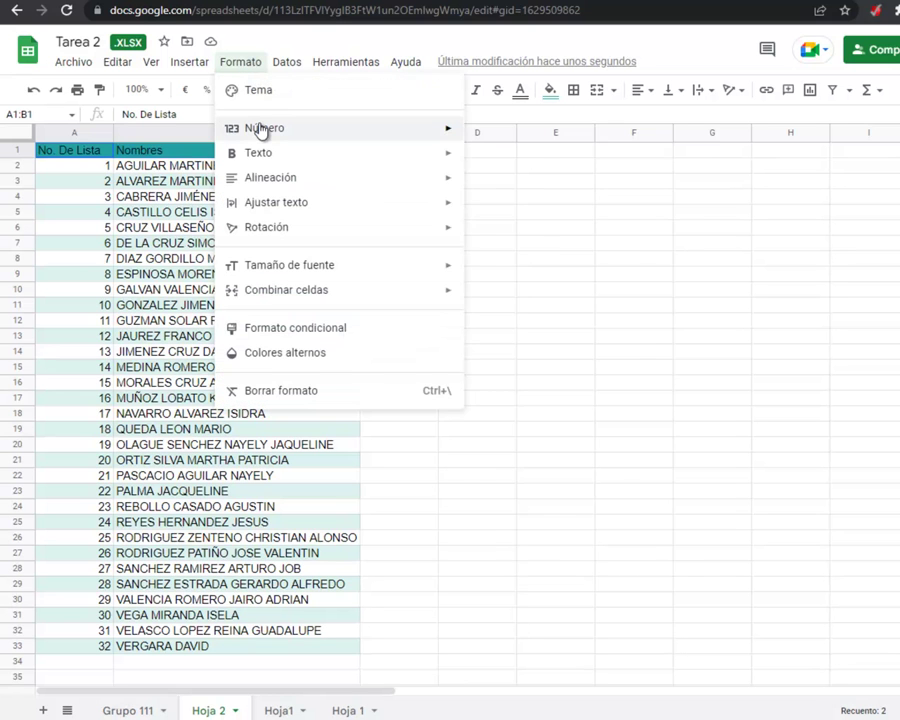
{"action": "mouse_move", "coordinate": [261, 129]}
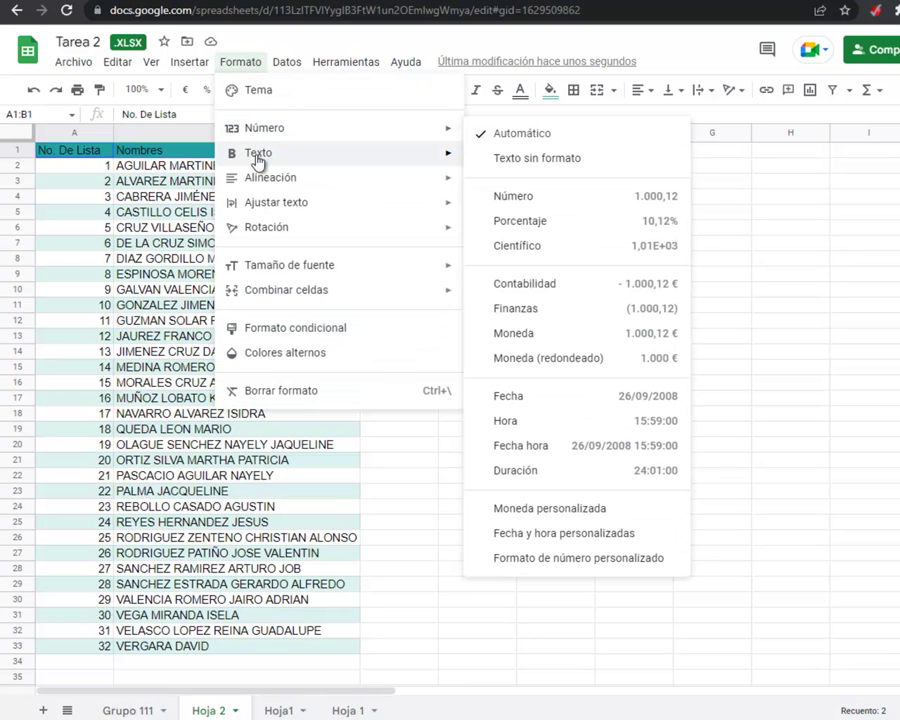
{"action": "mouse_move", "coordinate": [258, 160]}
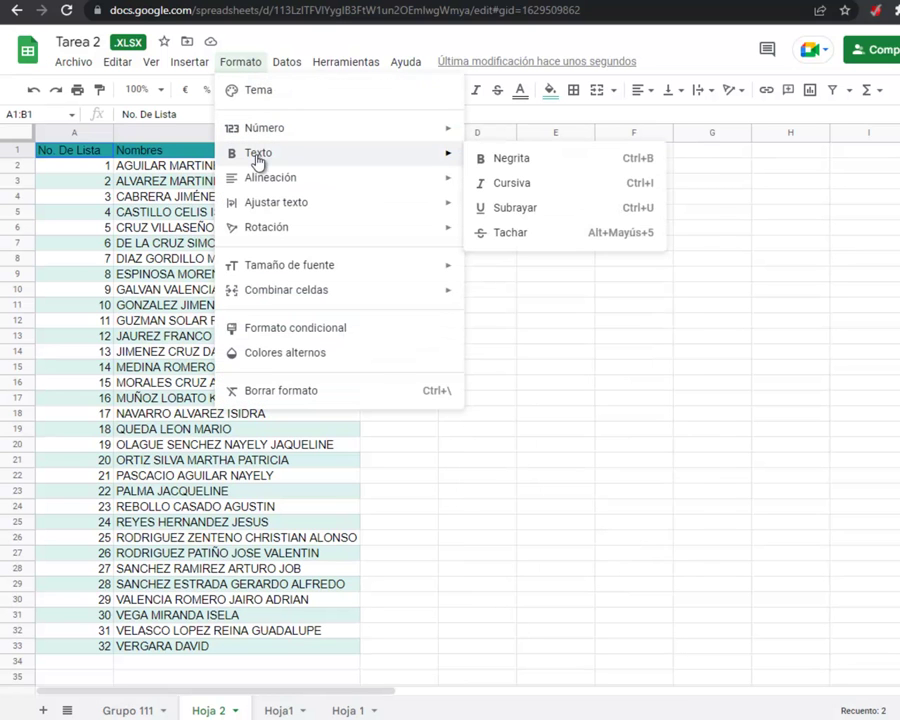
{"action": "left_click", "coordinate": [502, 165]}
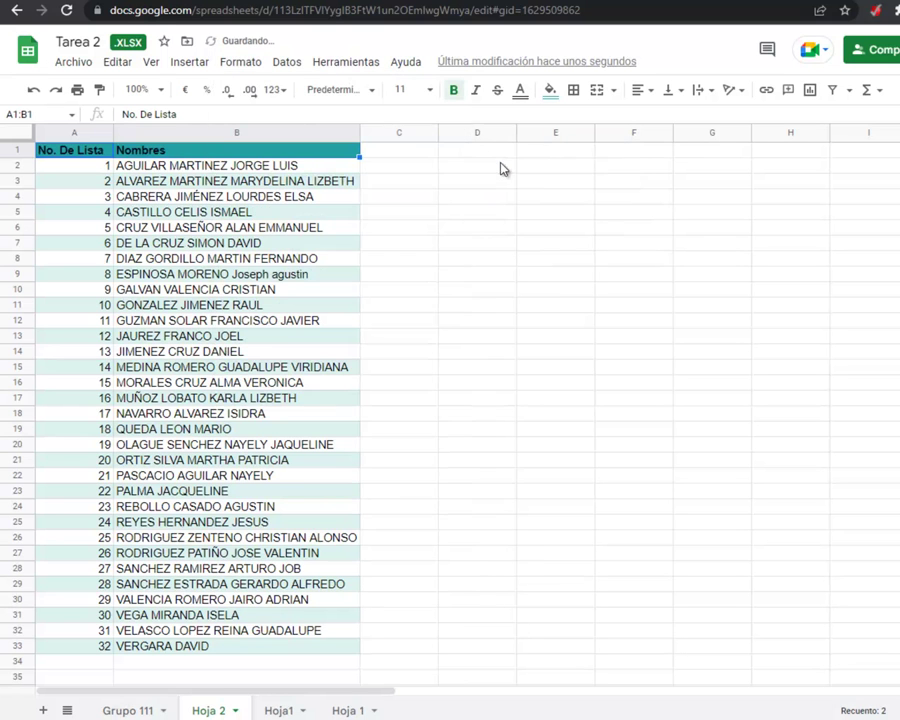
{"action": "left_click", "coordinate": [240, 62]}
{"action": "mouse_move", "coordinate": [236, 160]}
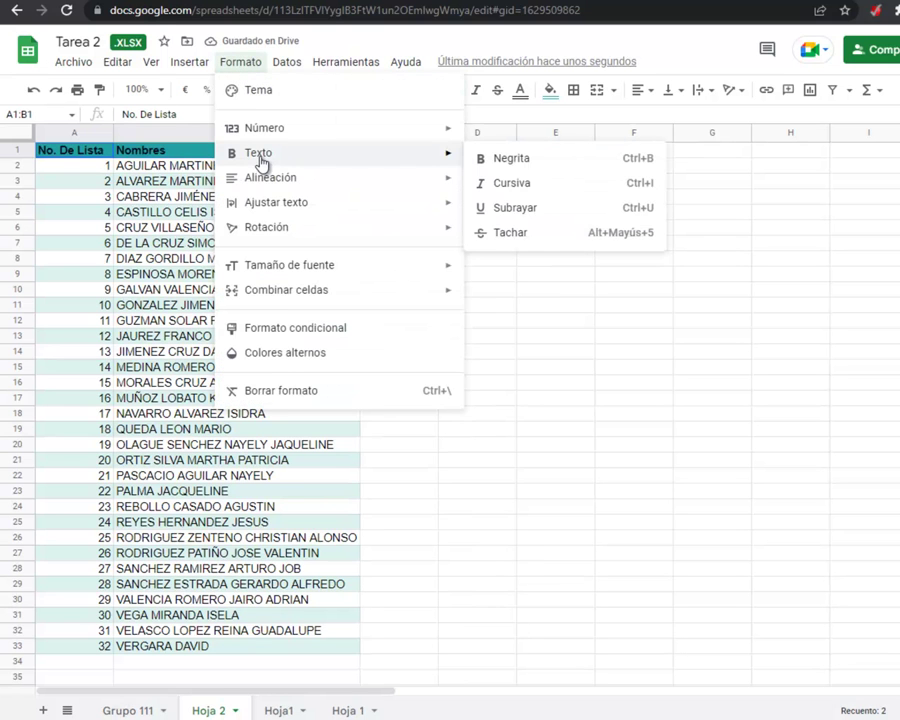
{"action": "left_click", "coordinate": [496, 186]}
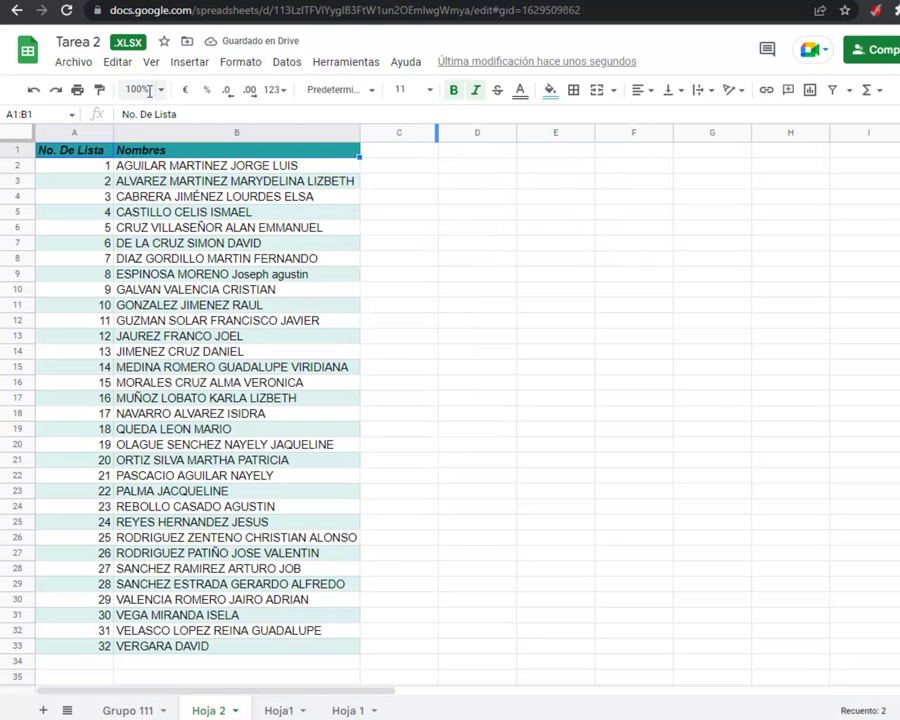
{"action": "left_click", "coordinate": [452, 90]}
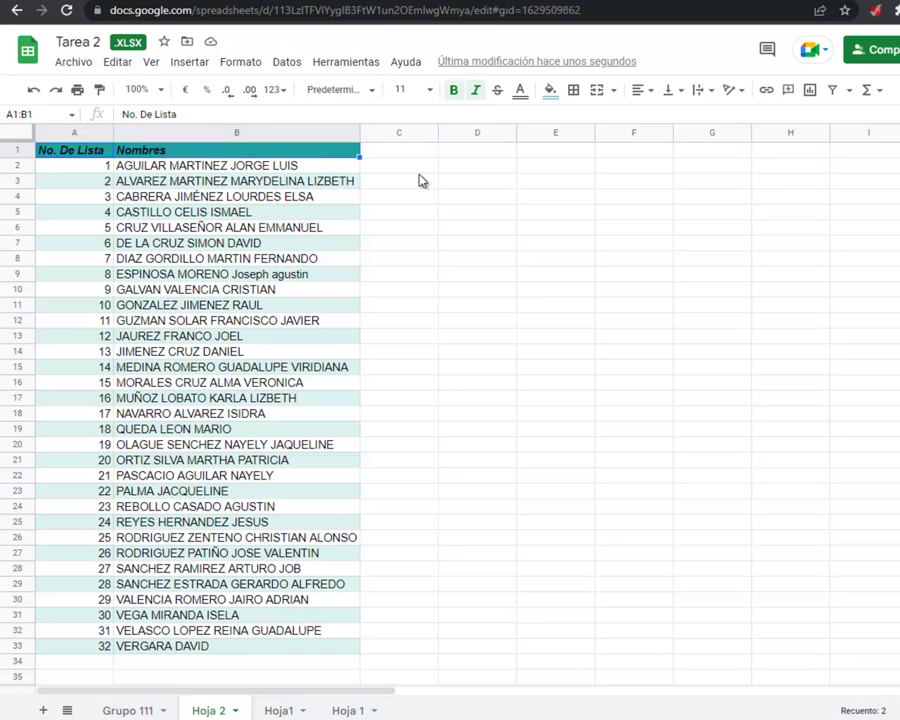
Recheck the instructions on Grupo 111, and save the Tarea 2 workbook as a Google Sheets spreadsheet
{"action": "left_click", "coordinate": [108, 712]}
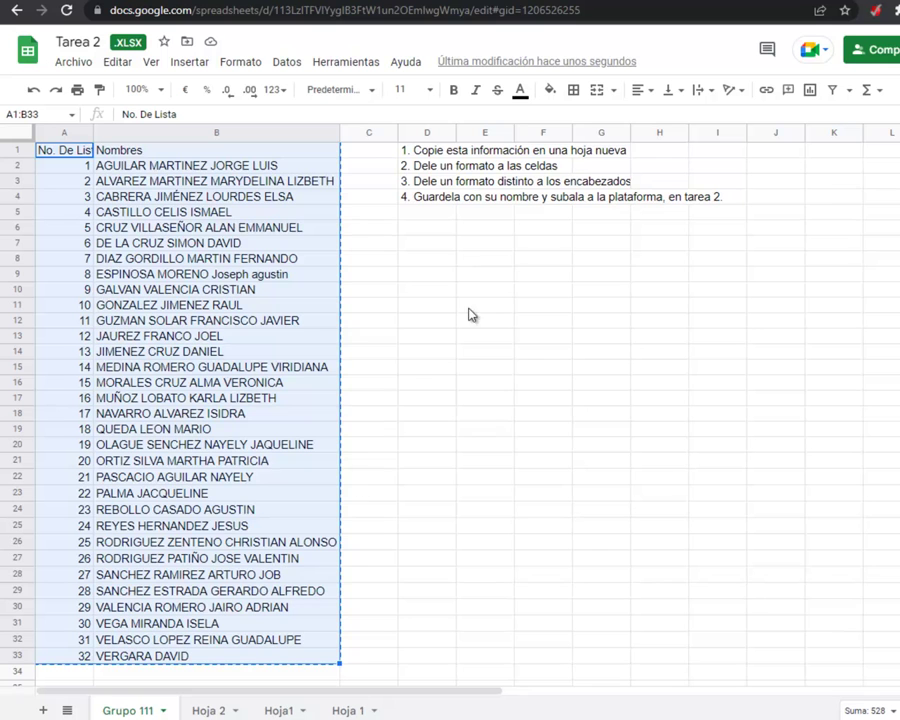
{"action": "left_click", "coordinate": [212, 711]}
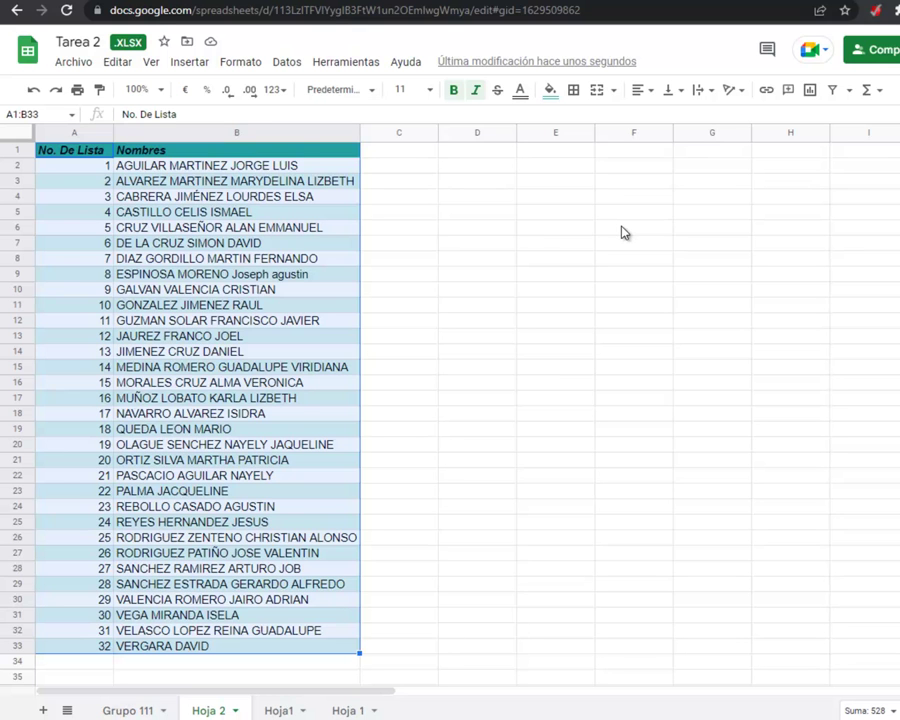
{"action": "left_click", "coordinate": [74, 62]}
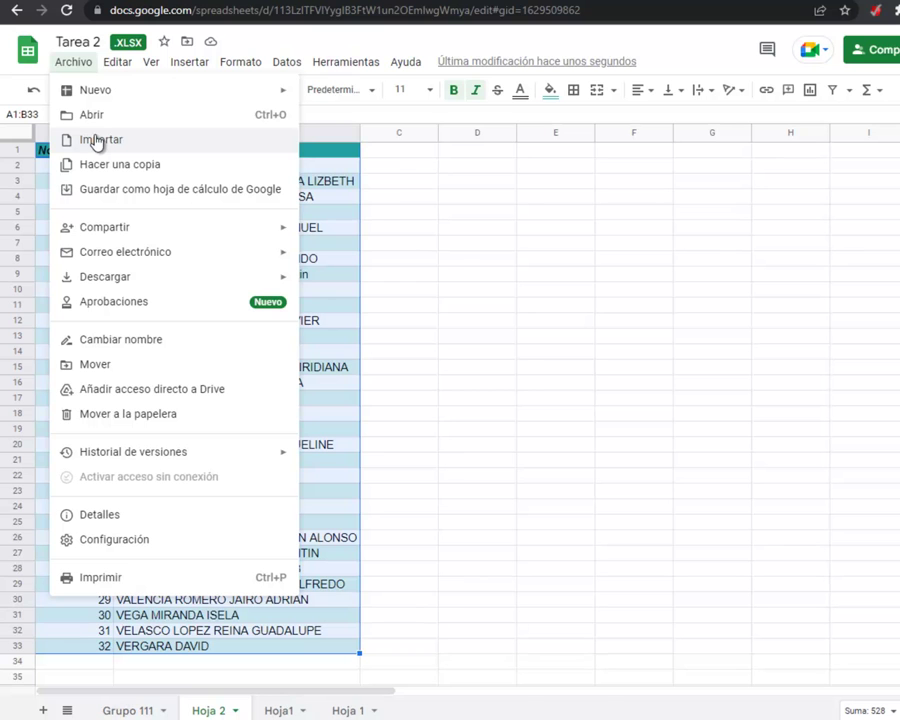
{"action": "left_click", "coordinate": [116, 196]}
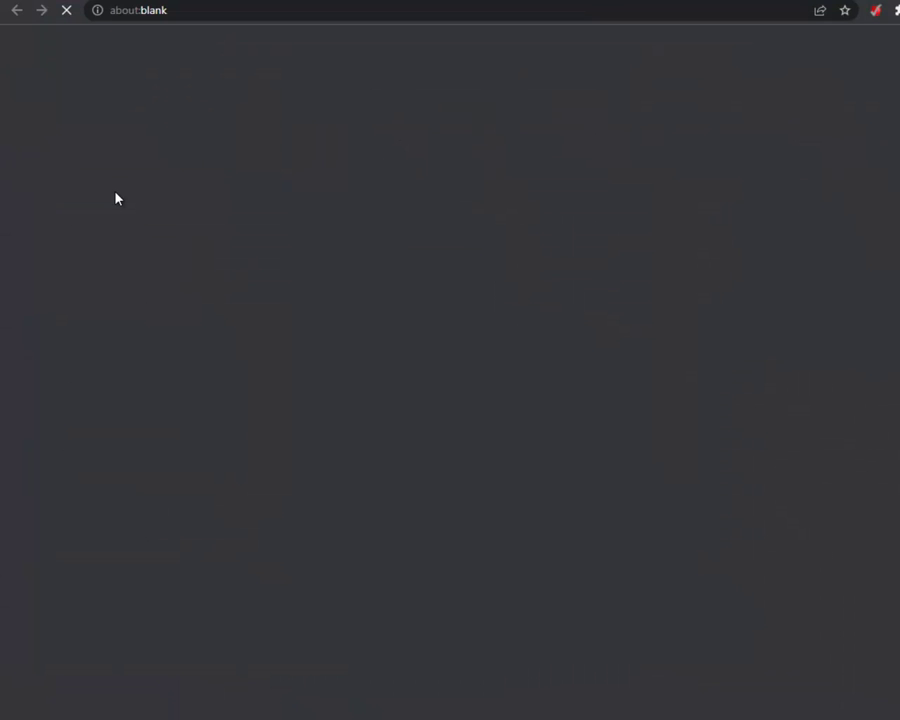